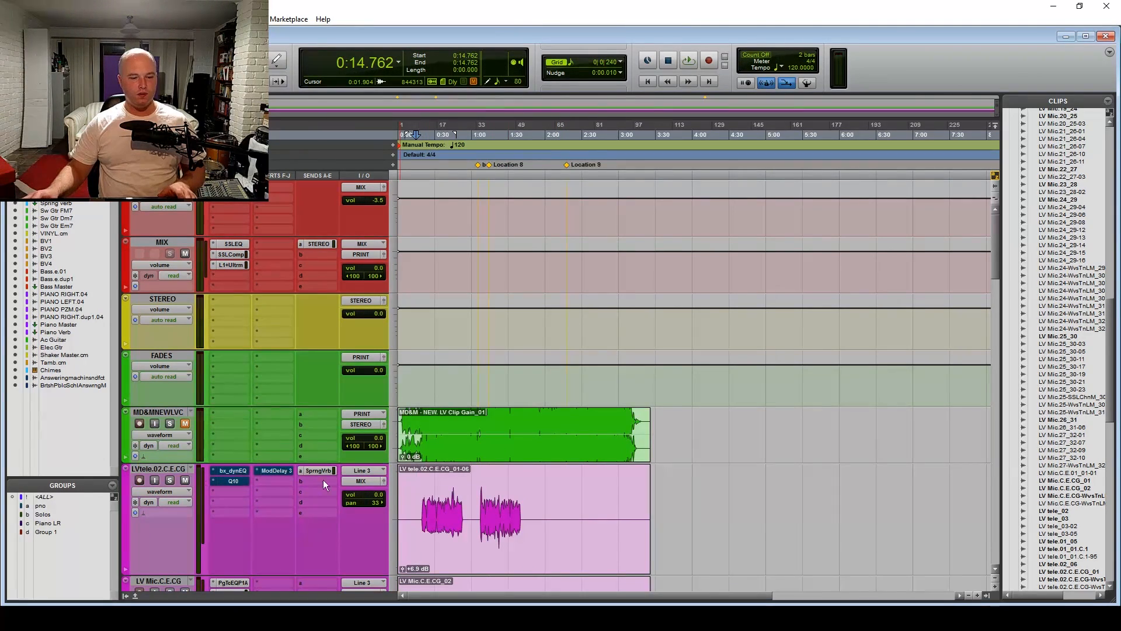
- Play the session, move the playback position to about 0:19.5 where the LVtele.02.C.E.CG vocal starts, and listen again from there
{"action": "key", "text": "space"}
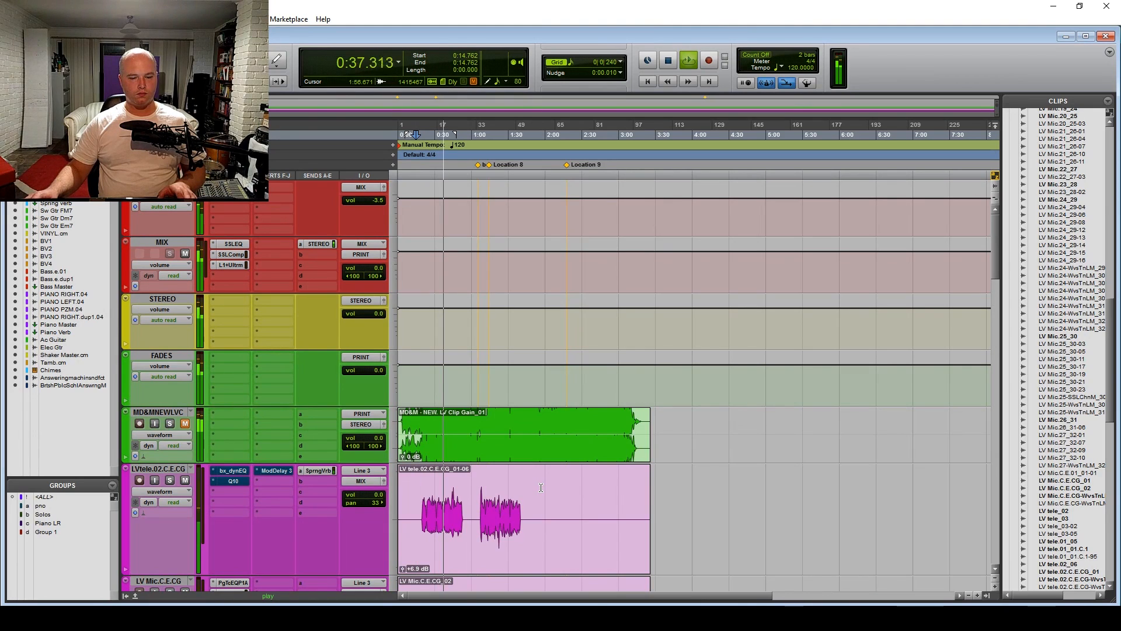
{"action": "key", "text": "space"}
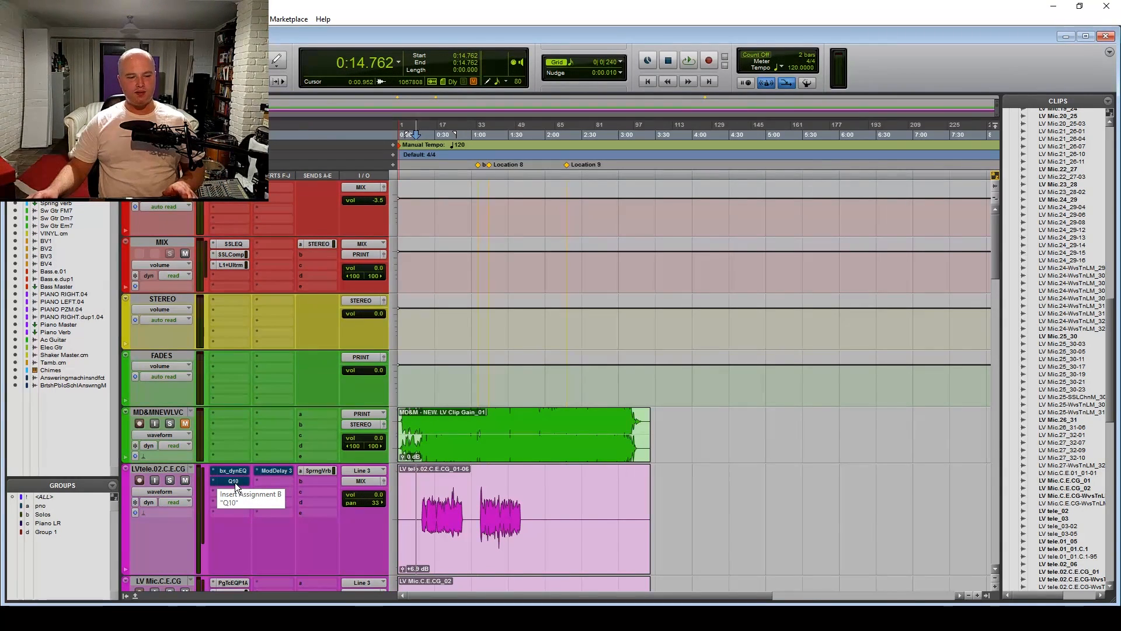
{"action": "left_click", "coordinate": [422, 512]}
{"action": "key", "text": "space"}
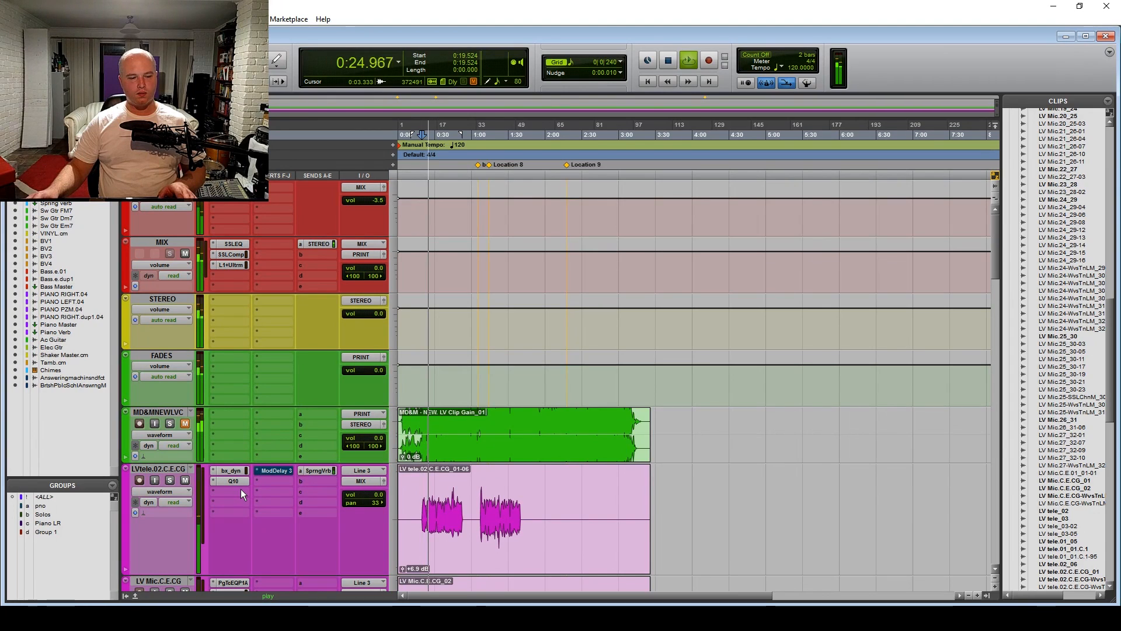
{"action": "key", "text": "space"}
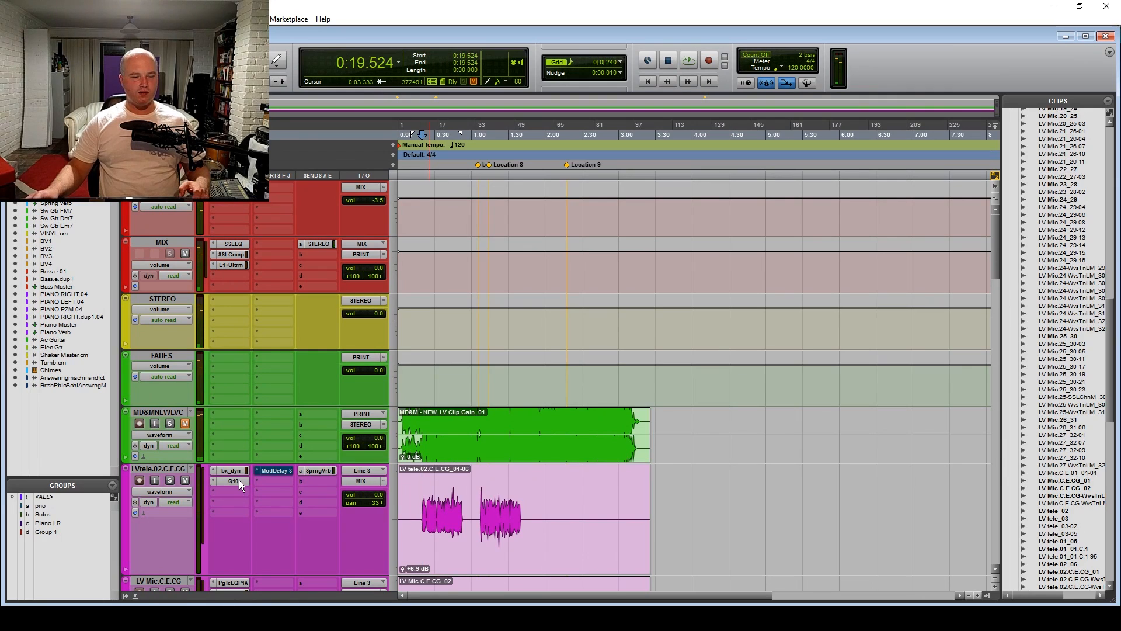
- Examine the Q10 and bx_dynEQ V2 settings on the LVtele.02.C.E.CG track and listen to the vocal through them
{"action": "left_click", "coordinate": [239, 480]}
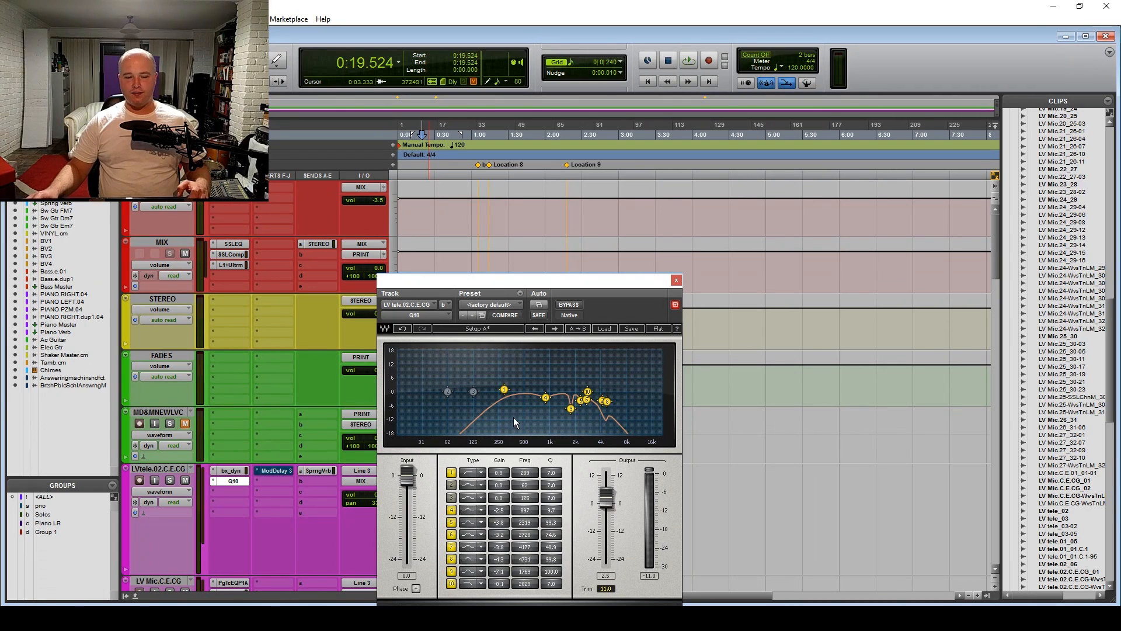
{"action": "left_click", "coordinate": [233, 471]}
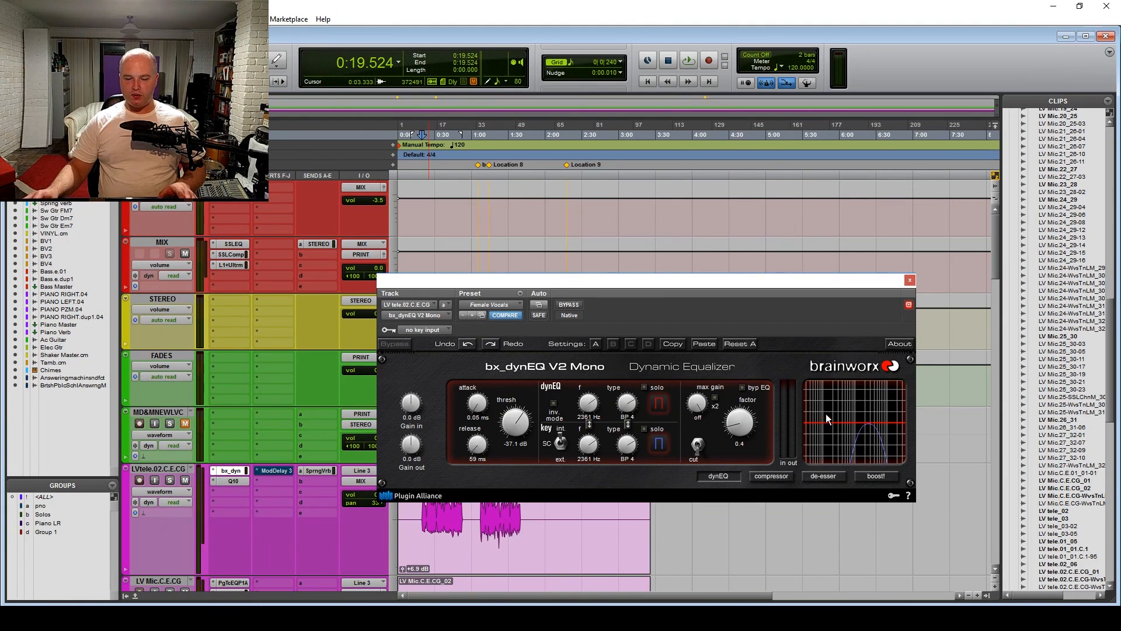
{"action": "key", "text": "space"}
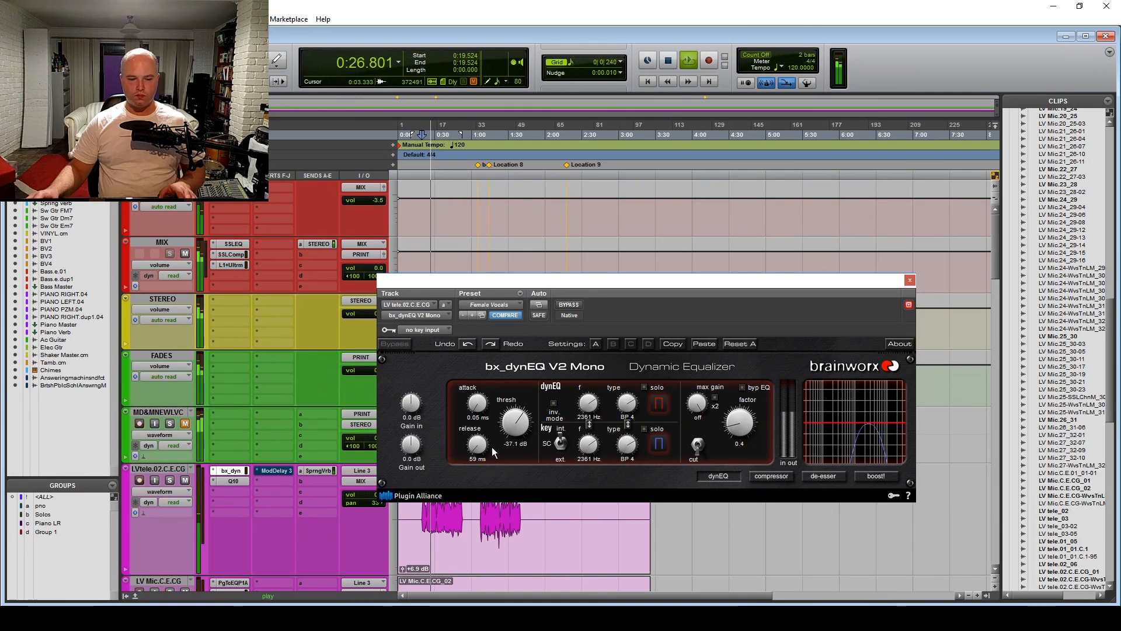
{"action": "key", "text": "space"}
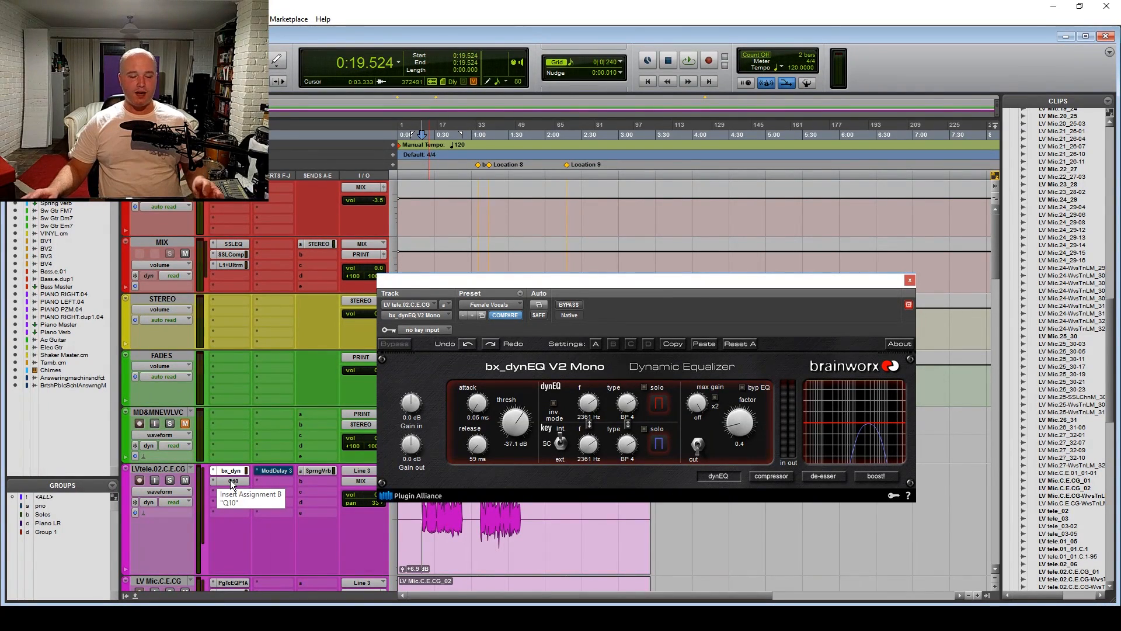
- Bypass the vocal track's bx_dynEQ and Q10 inserts and enable Mod Delay III with a 0.0 ms delay and 0% feedback
{"action": "left_click", "coordinate": [234, 471], "text": "ctrl"}
{"action": "left_click", "coordinate": [235, 481], "text": "ctrl"}
{"action": "left_click", "coordinate": [272, 467]}
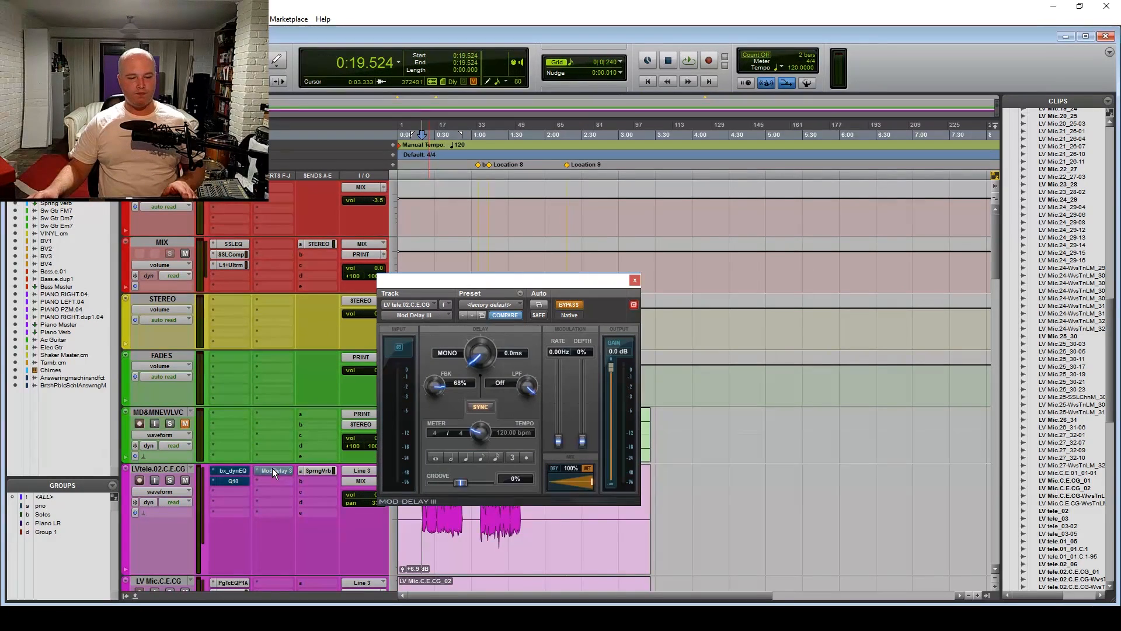
{"action": "left_click", "coordinate": [488, 344], "text": "alt"}
{"action": "left_click", "coordinate": [562, 305]}
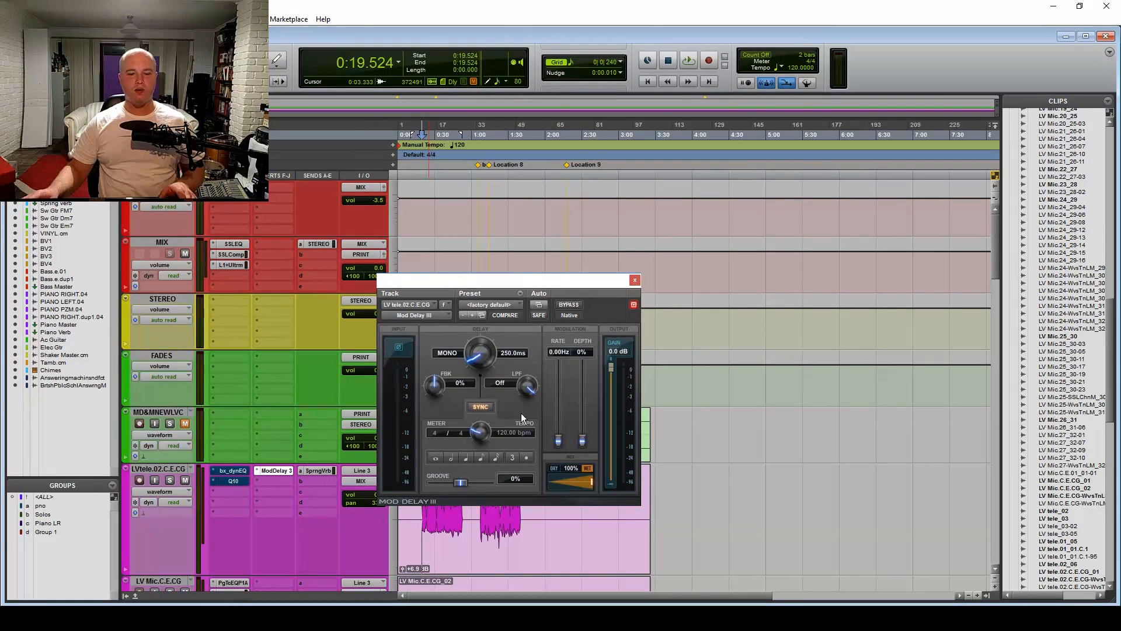
{"action": "left_click", "coordinate": [481, 359], "text": "alt"}
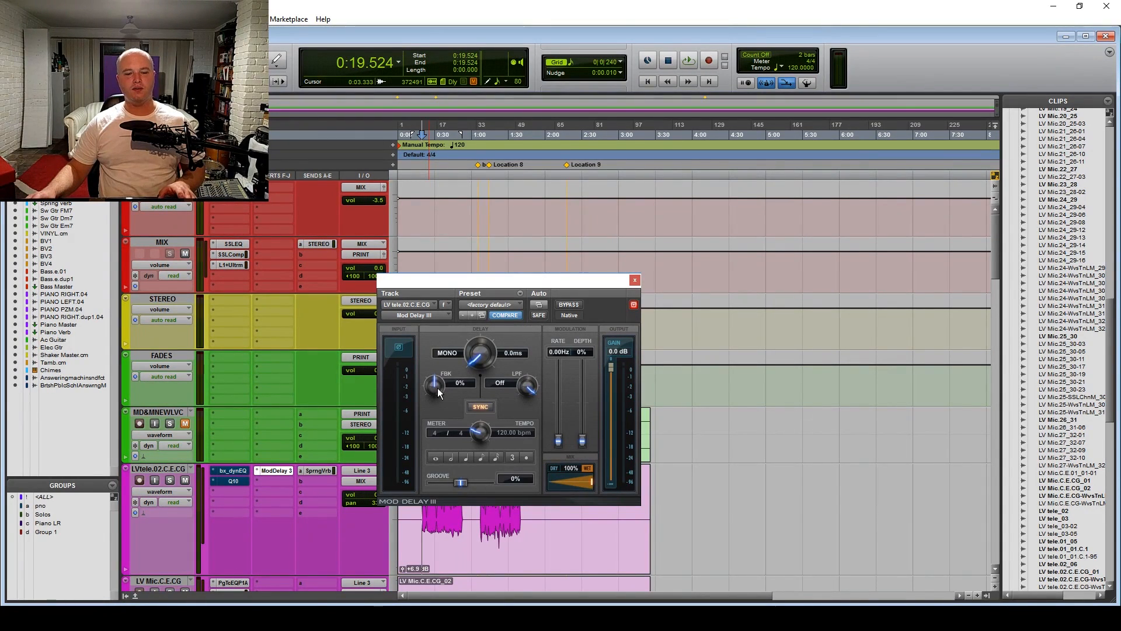
- During playback, raise the Mod Delay III feedback to 100% and lower its output gain to -4.1 dB
{"action": "key", "text": "space"}
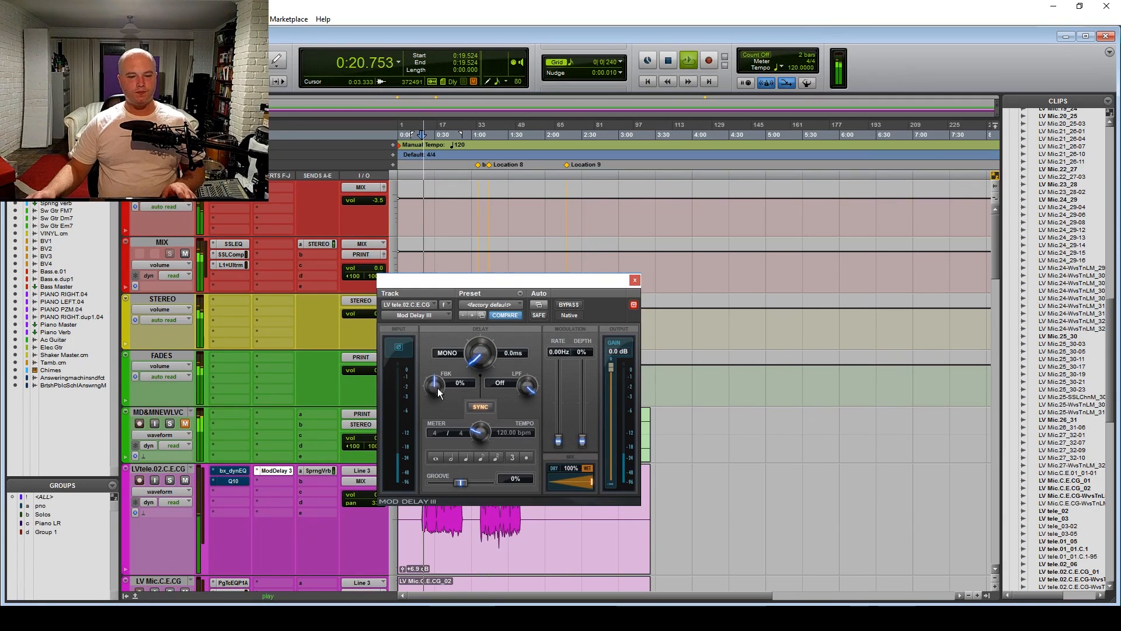
{"action": "left_click_drag", "start_coordinate": [438, 390], "coordinate": [464, 300]}
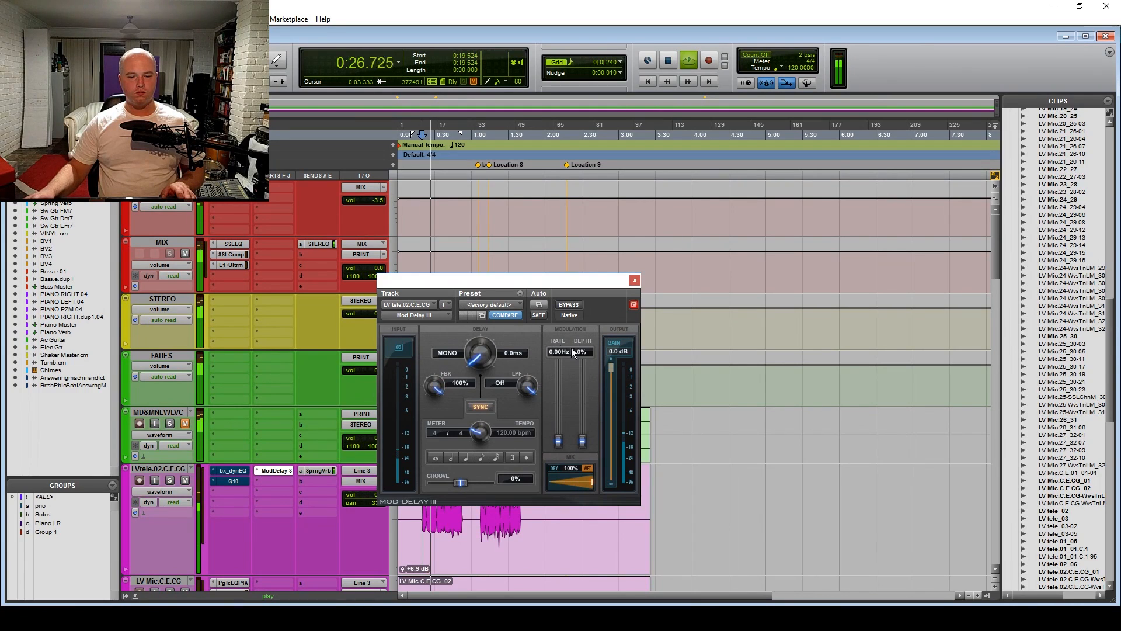
{"action": "left_click_drag", "start_coordinate": [611, 362], "coordinate": [608, 408]}
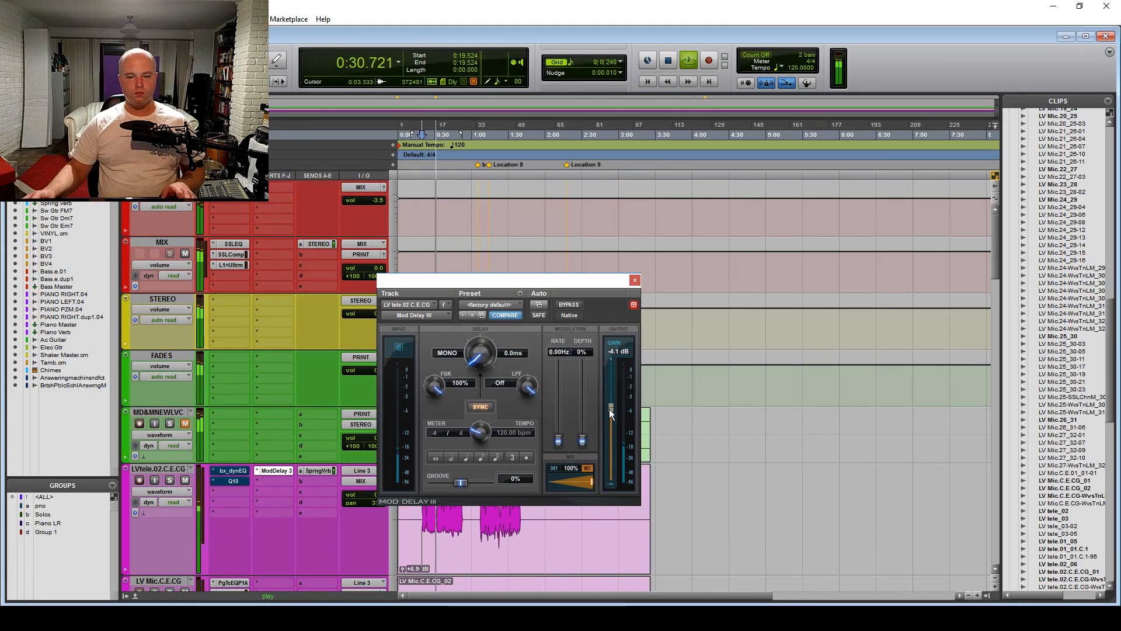
{"action": "left_click_drag", "start_coordinate": [588, 482], "coordinate": [616, 478]}
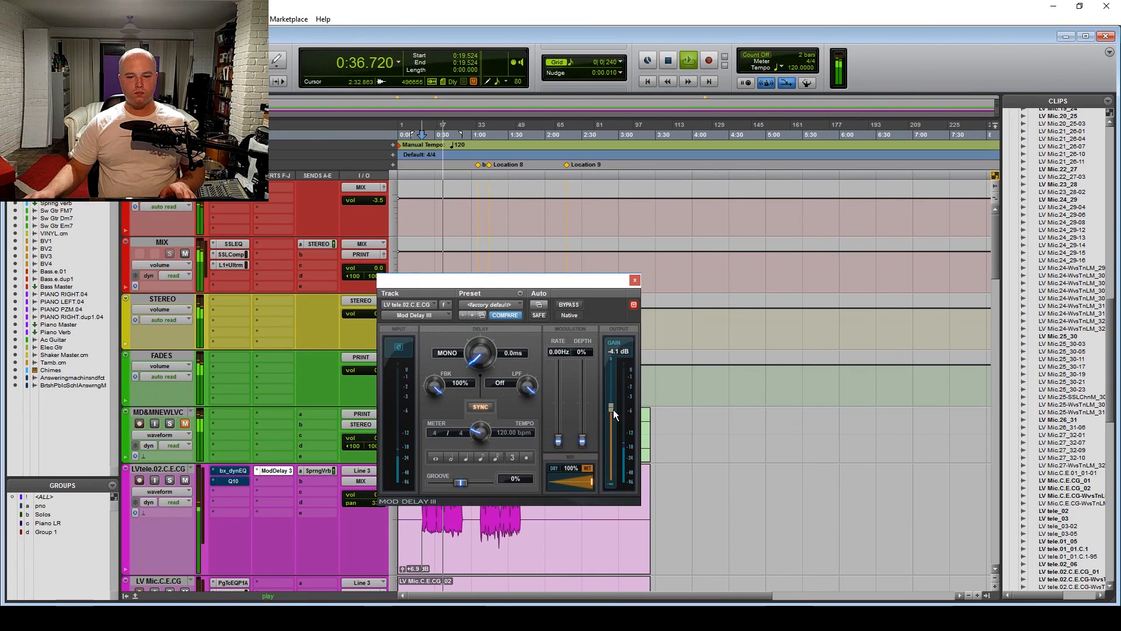
- Audition the Mod Delay III feedback at -100% with 0.0 dB output gain, stop playback, and reset the feedback to 0%
{"action": "left_click_drag", "start_coordinate": [439, 381], "coordinate": [373, 572]}
{"action": "left_click_drag", "start_coordinate": [612, 406], "coordinate": [626, 357]}
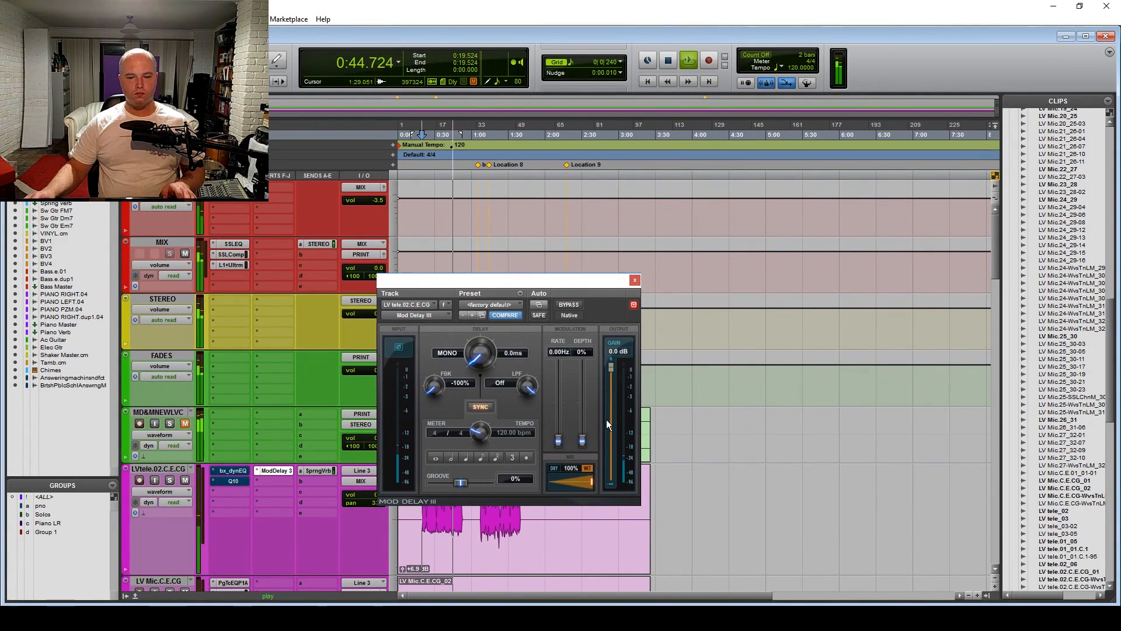
{"action": "left_click_drag", "start_coordinate": [435, 390], "coordinate": [443, 341]}
{"action": "key", "text": "space"}
{"action": "left_click", "coordinate": [439, 388], "text": "alt"}
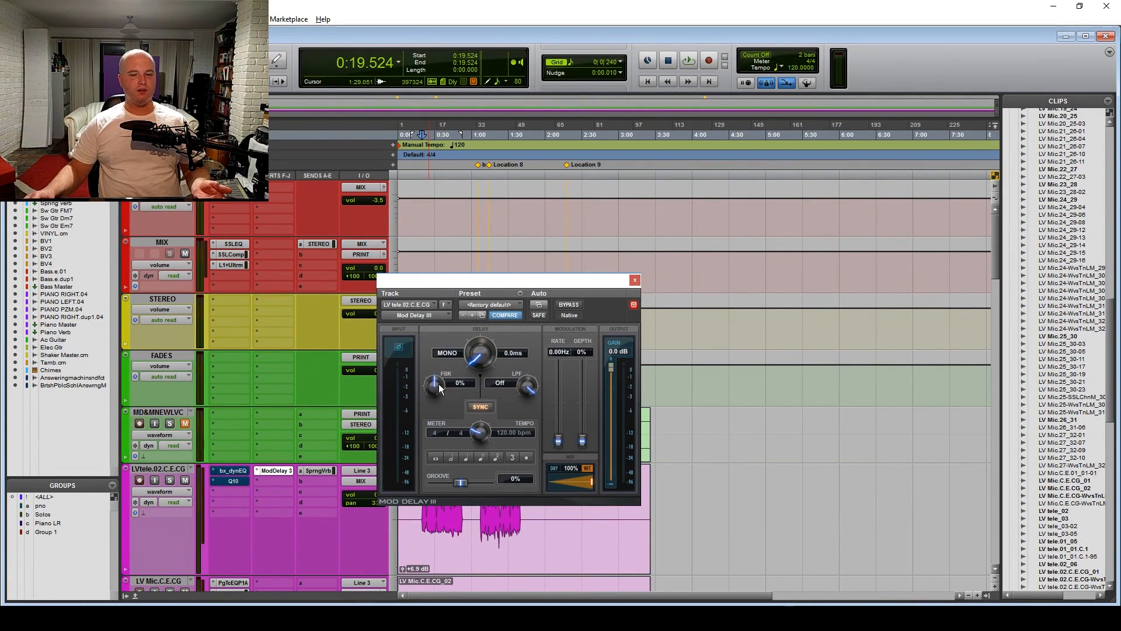
- Swing the Mod Delay III feedback to -100% and reset it to 0%, twice
{"action": "left_click_drag", "start_coordinate": [439, 390], "coordinate": [436, 397]}
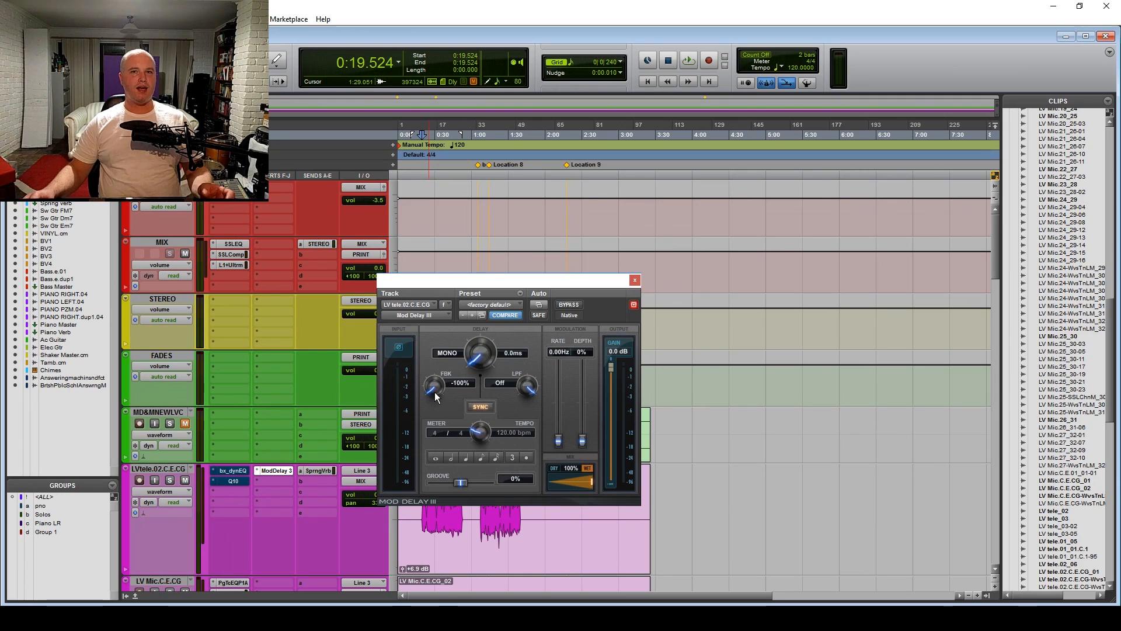
{"action": "left_click", "coordinate": [440, 398], "text": "alt"}
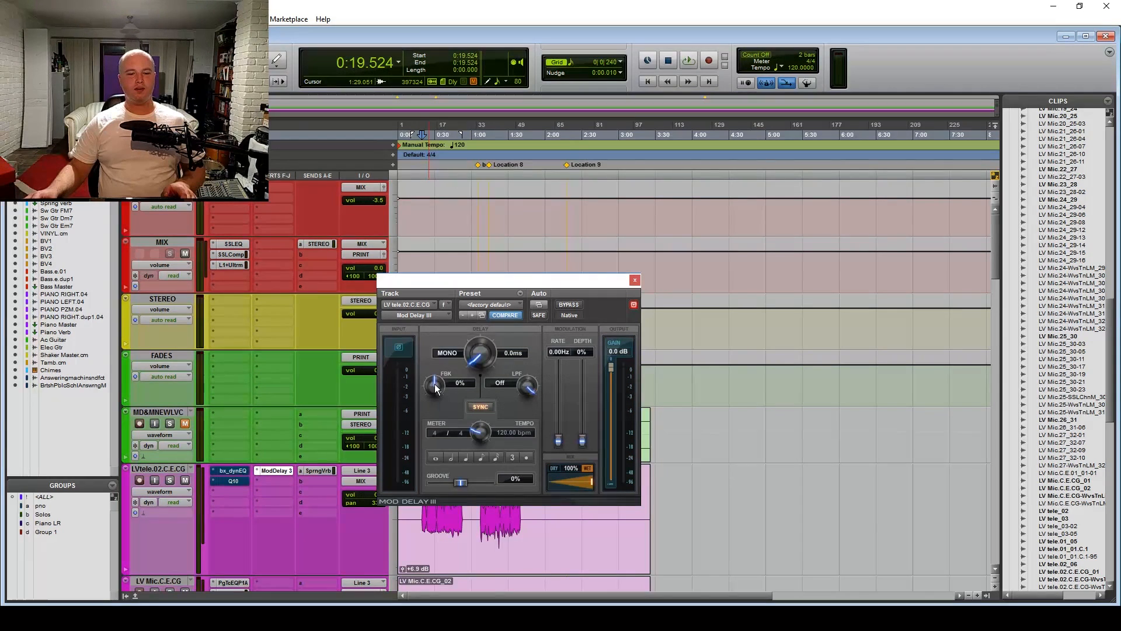
{"action": "left_click_drag", "start_coordinate": [429, 425], "coordinate": [426, 465]}
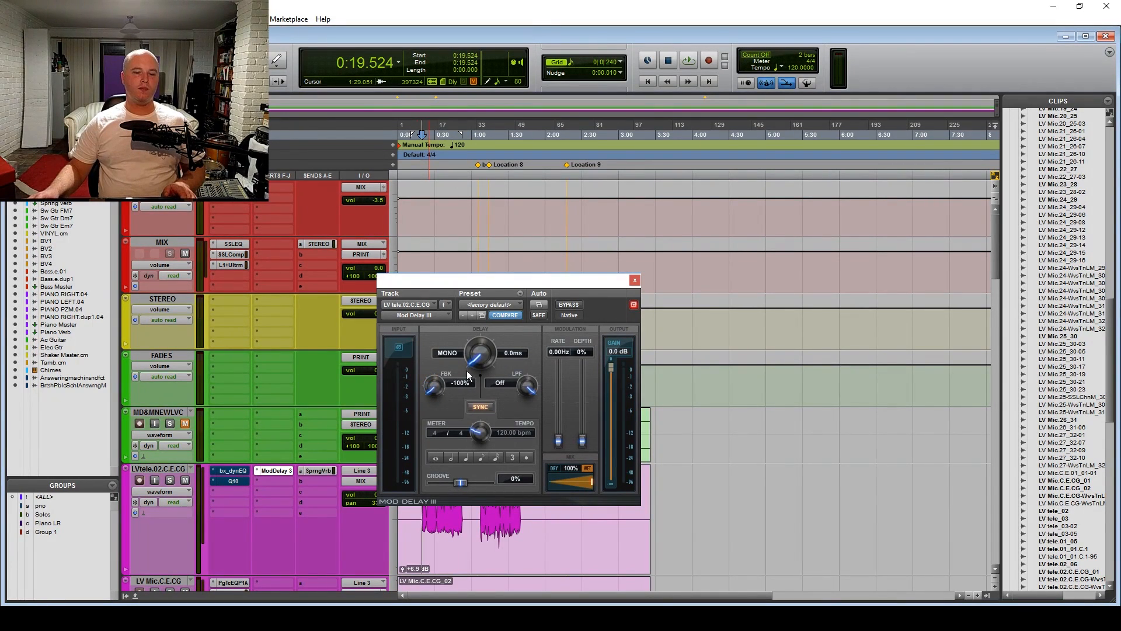
{"action": "left_click", "coordinate": [434, 390], "text": "alt"}
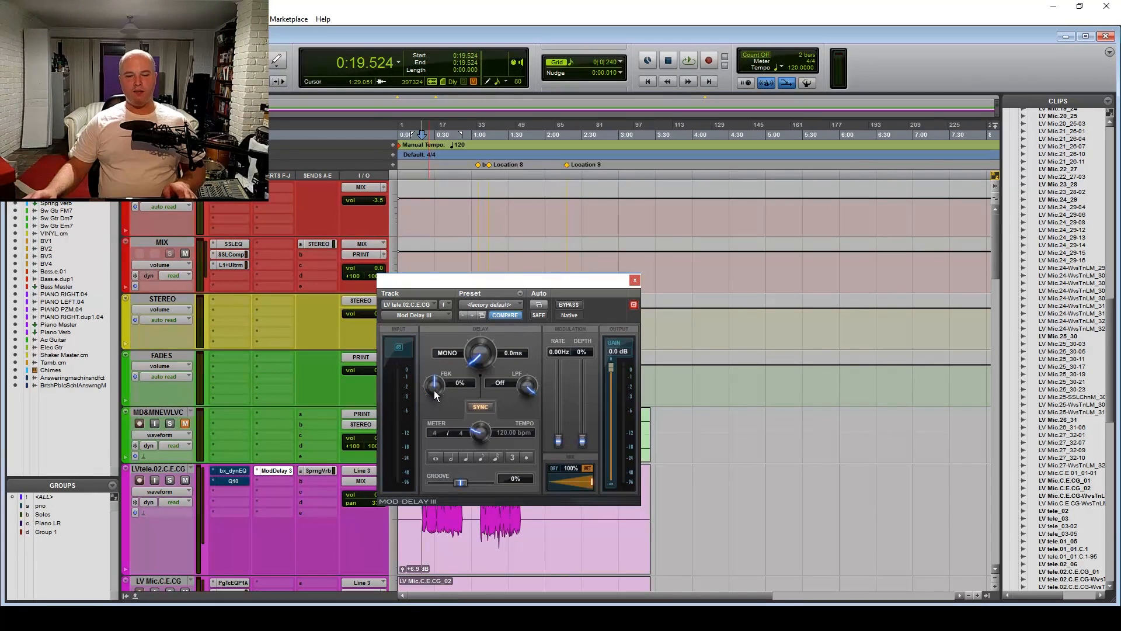
- Set the Mod Delay III feedback to 100% and the output gain to -3.4 dB
{"action": "left_click_drag", "start_coordinate": [434, 388], "coordinate": [435, 384]}
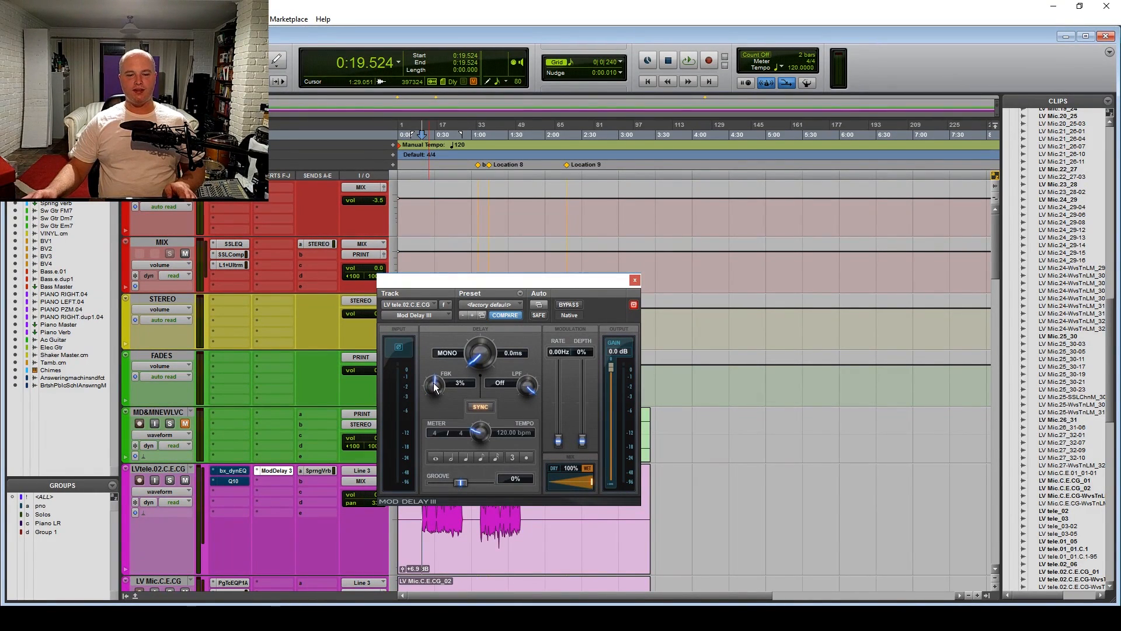
{"action": "left_click_drag", "start_coordinate": [436, 344], "coordinate": [435, 301]}
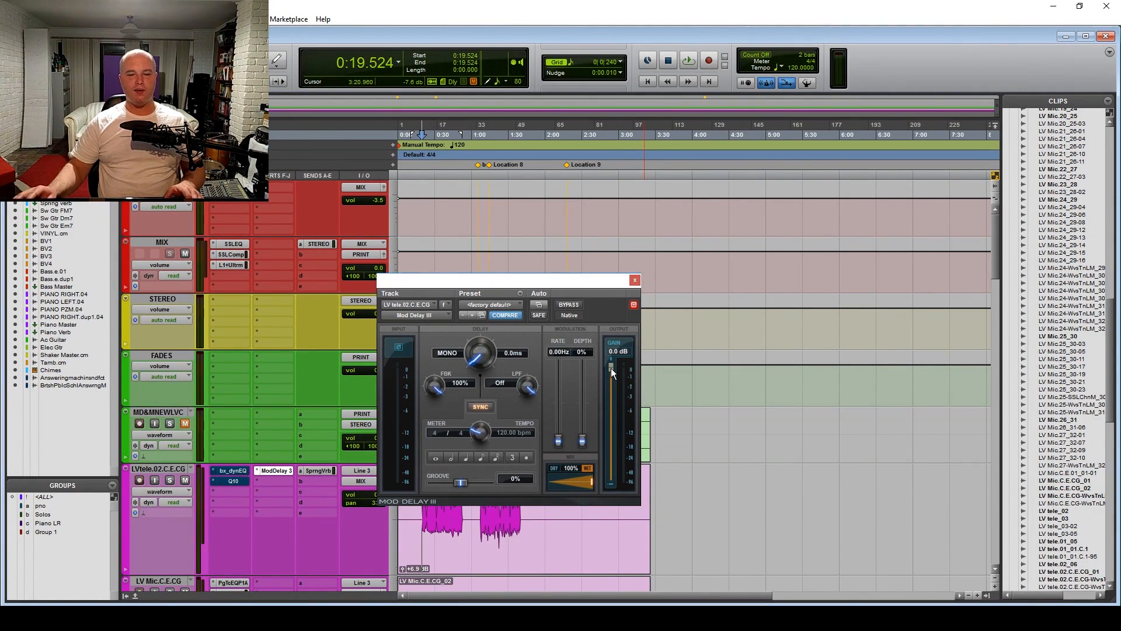
{"action": "left_click_drag", "start_coordinate": [611, 368], "coordinate": [609, 404]}
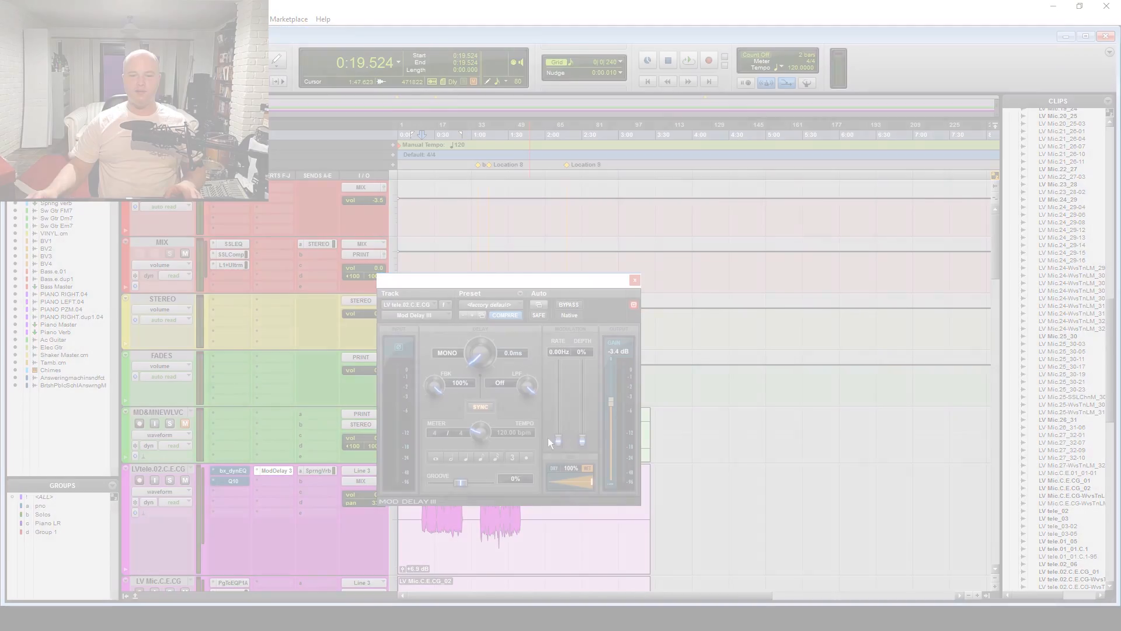
- During playback, set the Mod Delay III mix to 26% and output gain to -2.3 dB, comparing the sound with the effect bypassed
{"action": "key", "text": "space"}
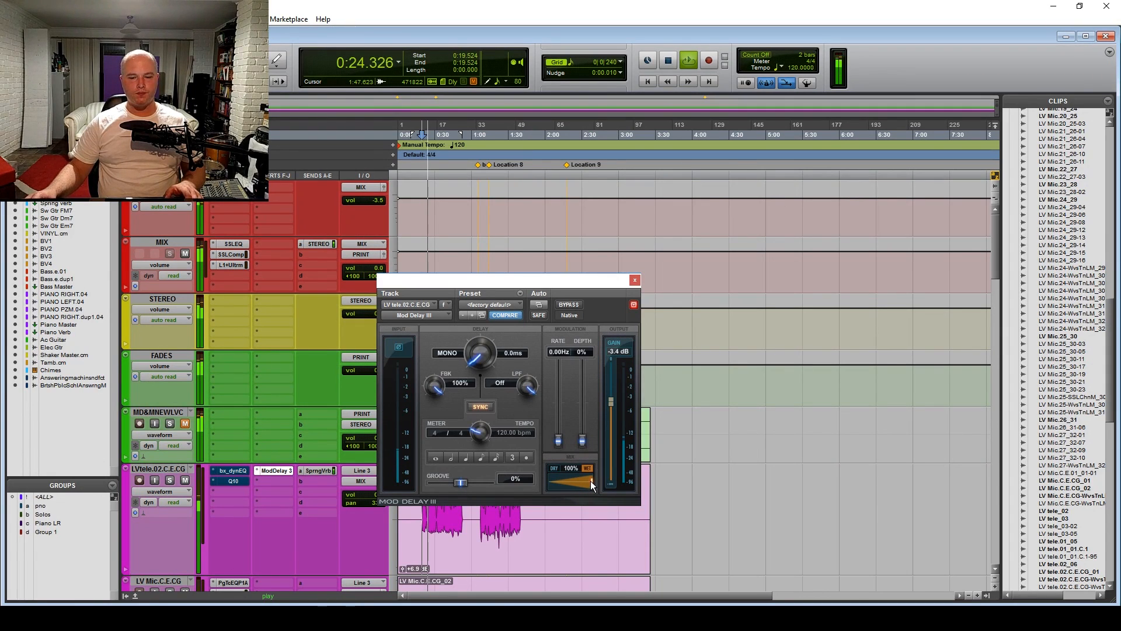
{"action": "left_click_drag", "start_coordinate": [591, 481], "coordinate": [560, 482]}
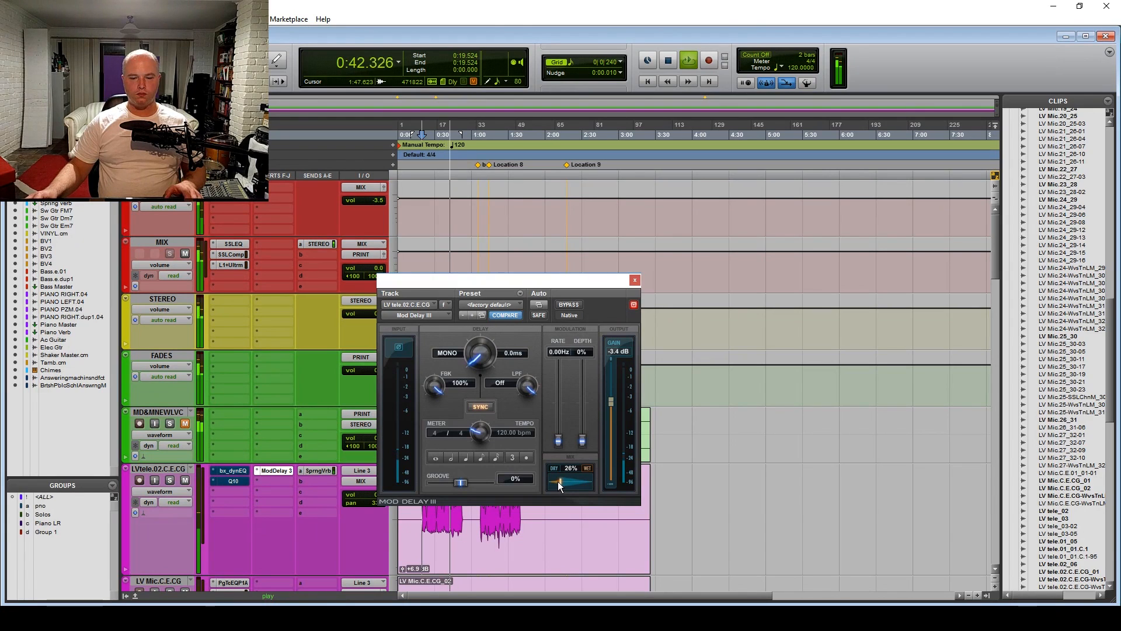
{"action": "left_click_drag", "start_coordinate": [611, 402], "coordinate": [612, 392]}
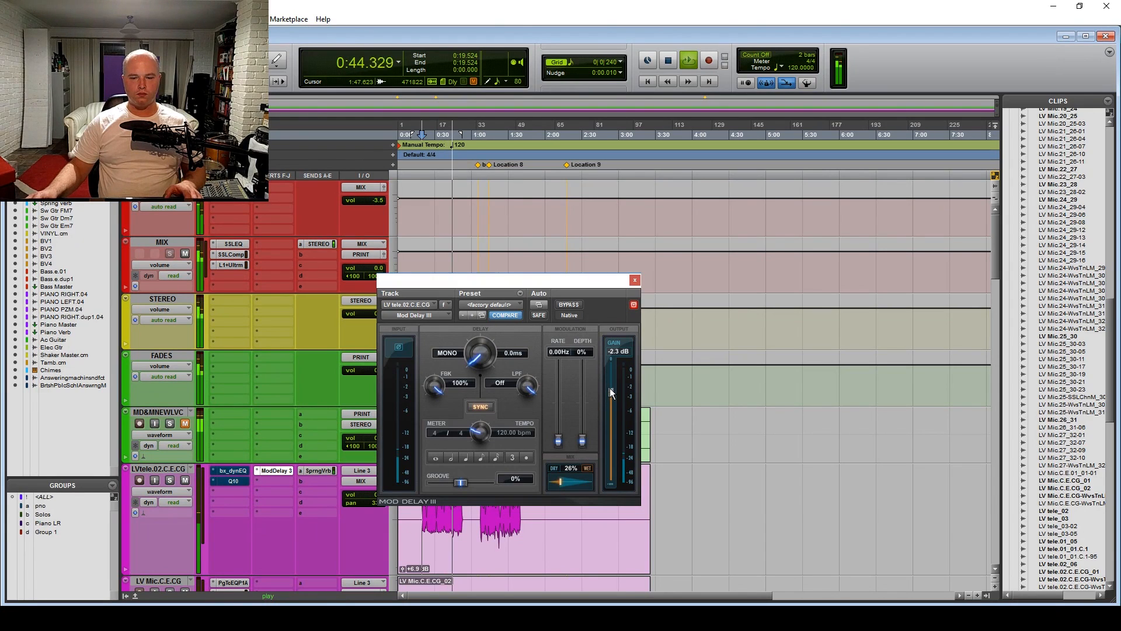
{"action": "left_click", "coordinate": [569, 304]}
{"action": "left_click", "coordinate": [567, 303]}
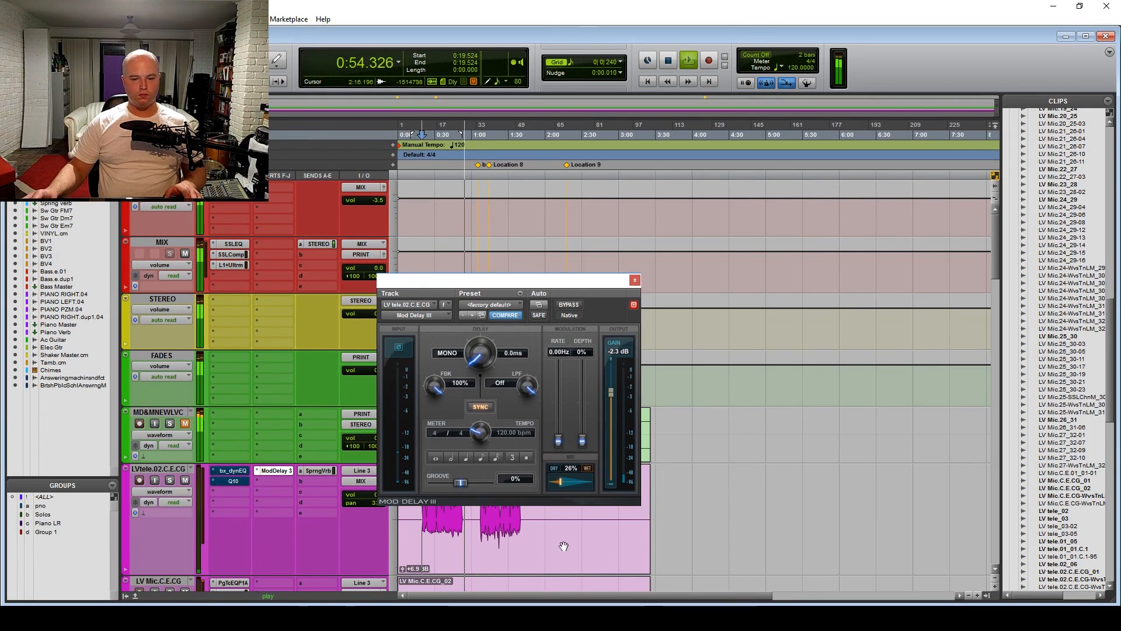
- Move the Mod Delay III window clear of the vocal waveform, raise the output gain to 0.0 dB, and compare with the effect bypassed
{"action": "left_click_drag", "start_coordinate": [530, 282], "coordinate": [767, 259]}
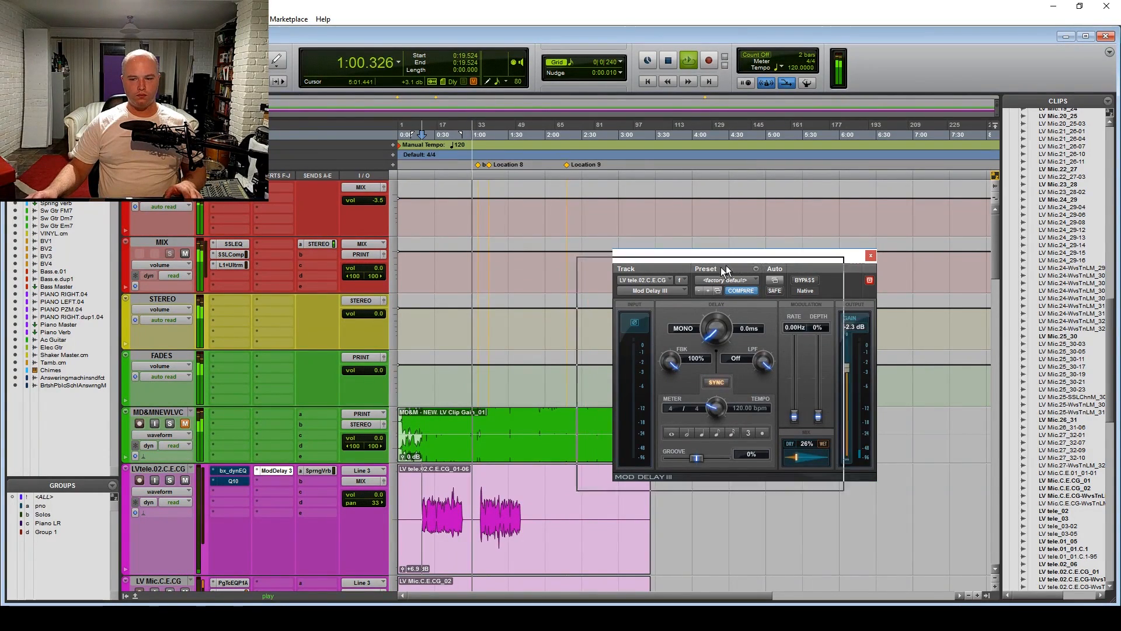
{"action": "left_click_drag", "start_coordinate": [731, 260], "coordinate": [630, 294]}
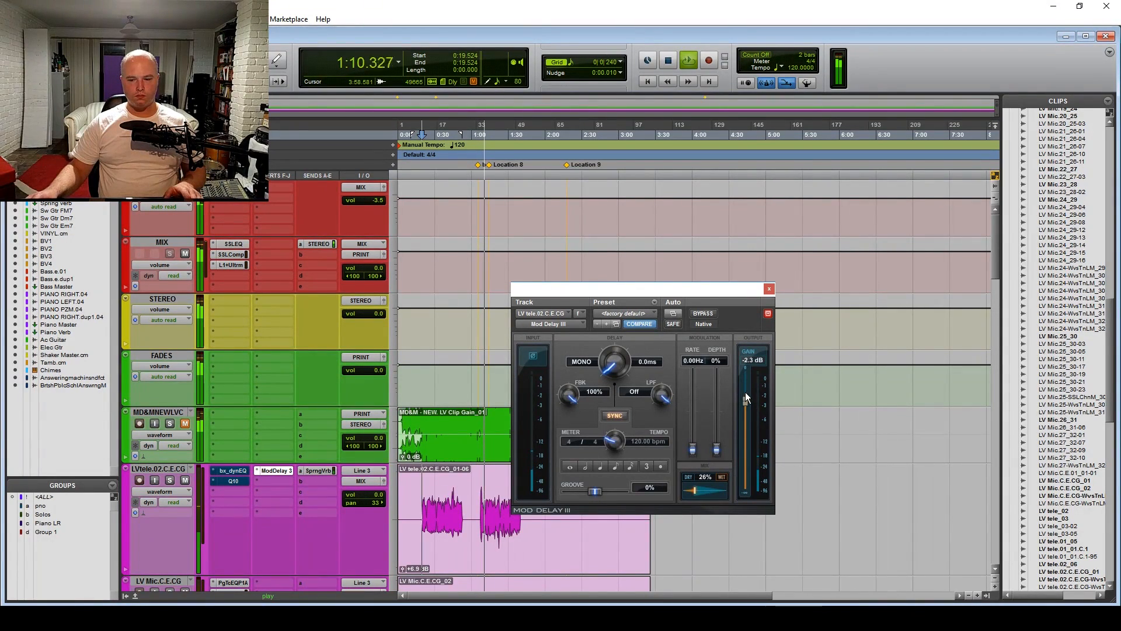
{"action": "left_click_drag", "start_coordinate": [745, 401], "coordinate": [749, 359]}
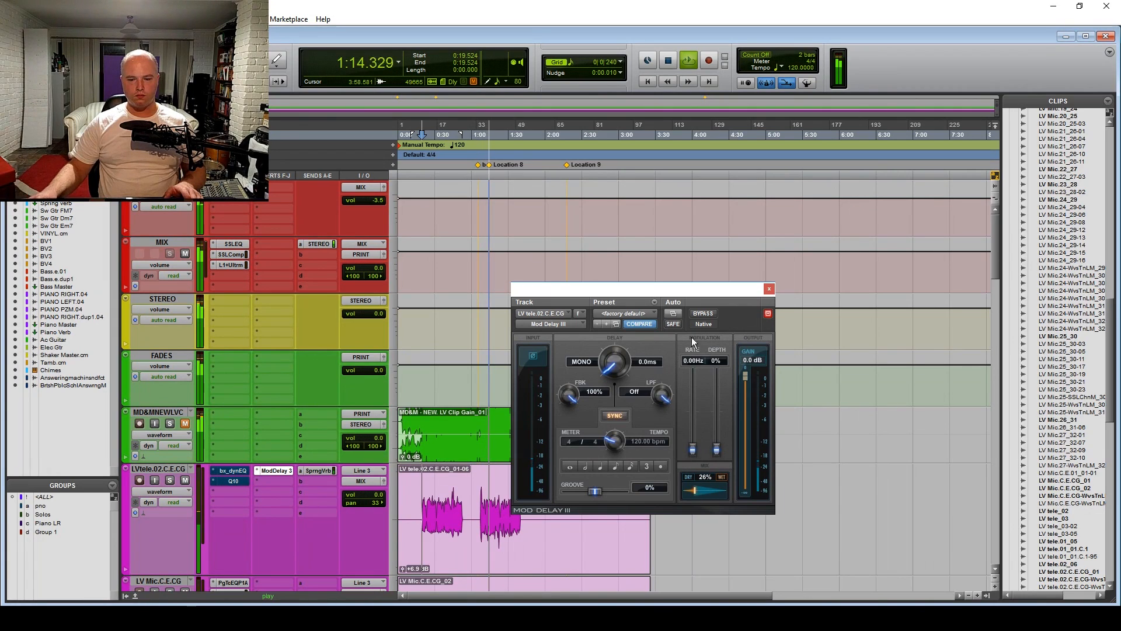
{"action": "left_click", "coordinate": [708, 315]}
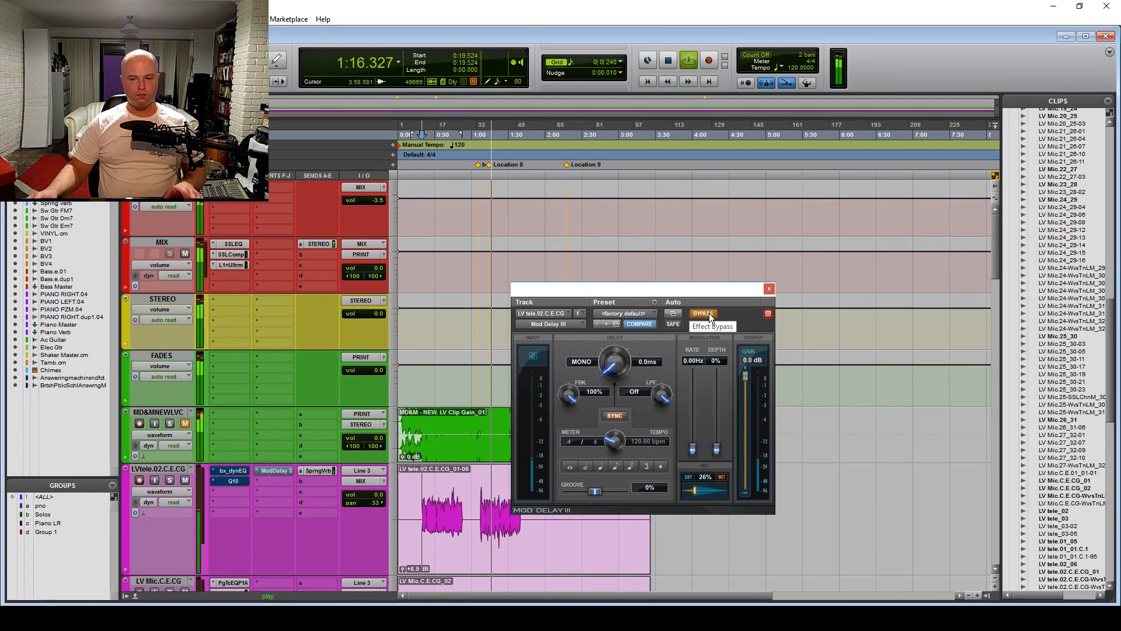
{"action": "left_click", "coordinate": [709, 314]}
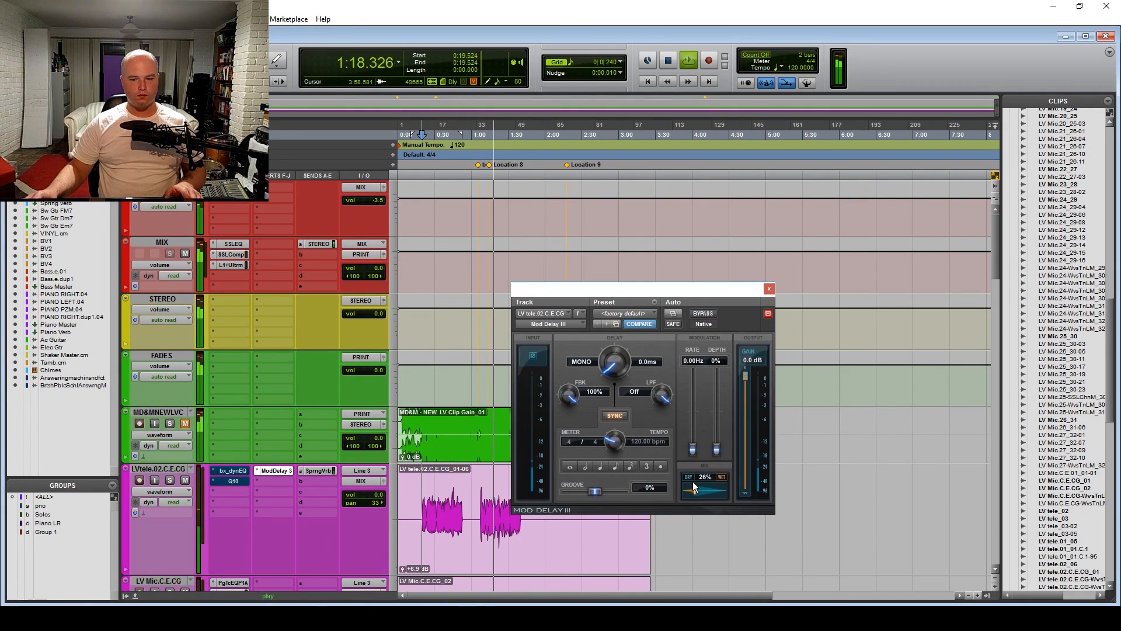
{"action": "key", "text": "space"}
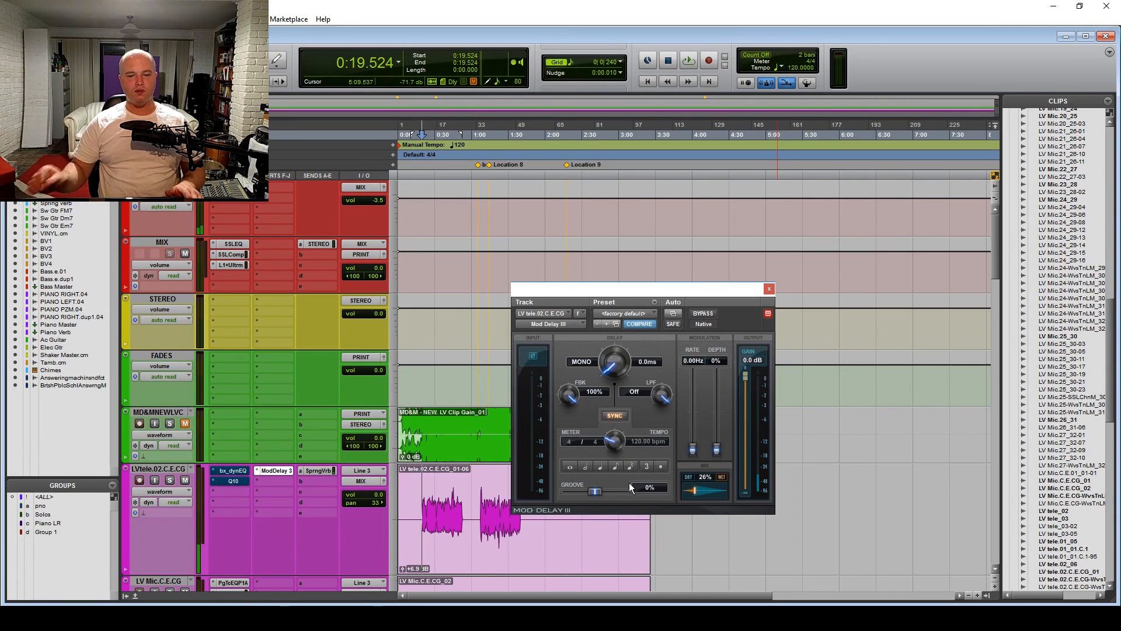
- View the bypassed Q10 equalizer on the vocal track and return to the Mod Delay III settings
{"action": "left_click", "coordinate": [233, 481]}
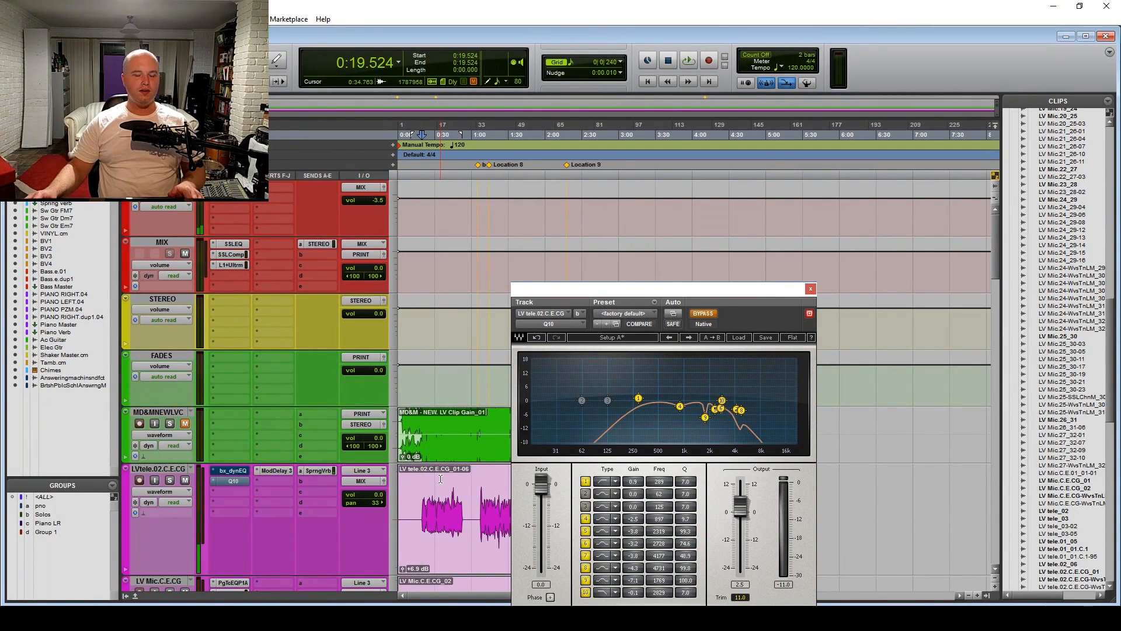
{"action": "left_click", "coordinate": [279, 471]}
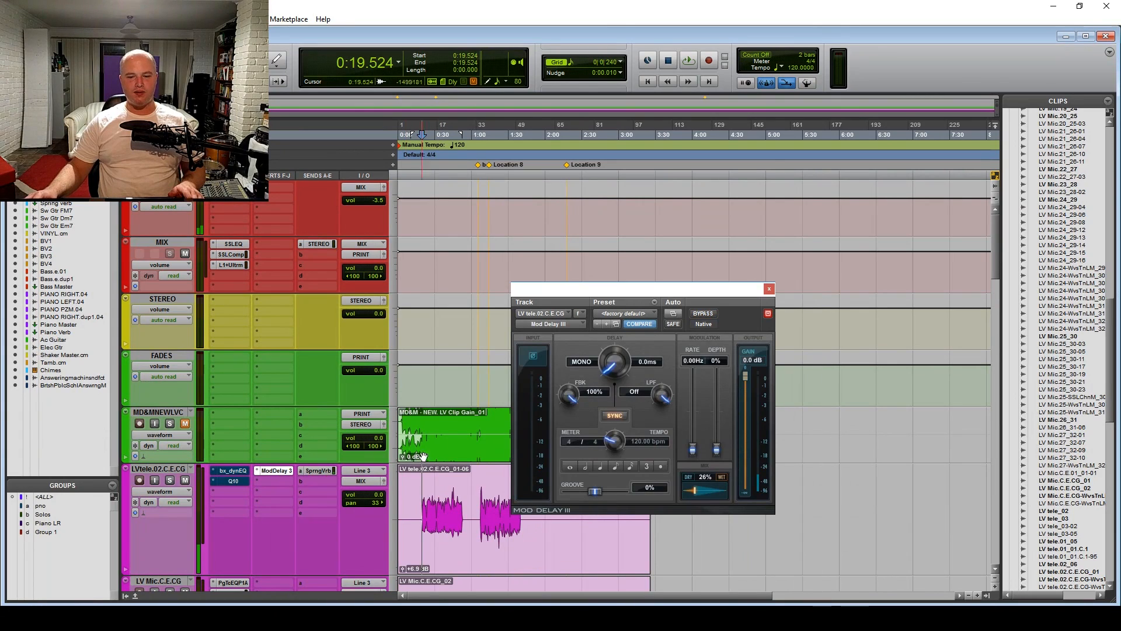